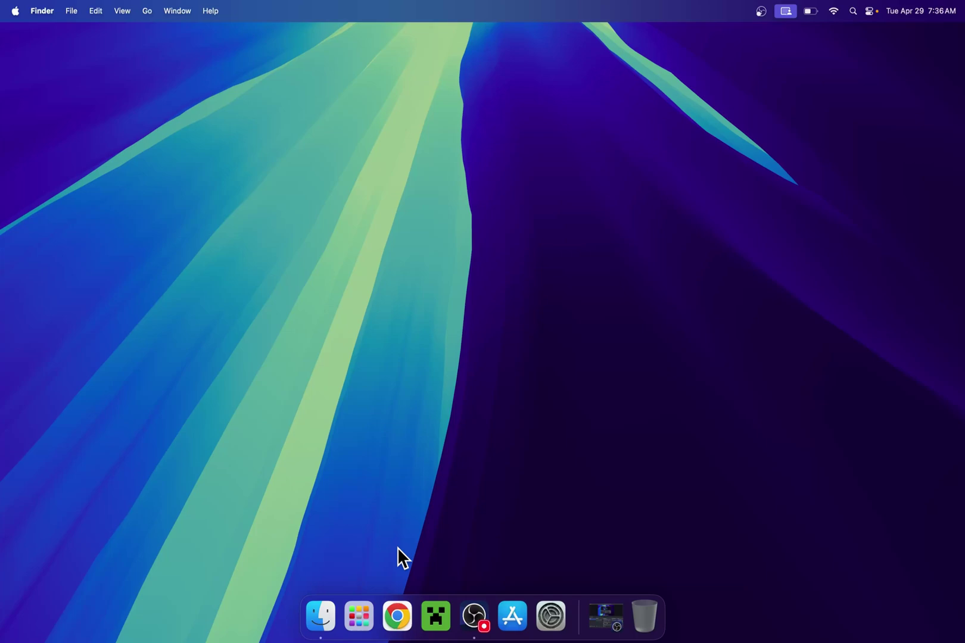
Open Chrome and run a Google search for 'Xray Ultimate'
click(398, 615)
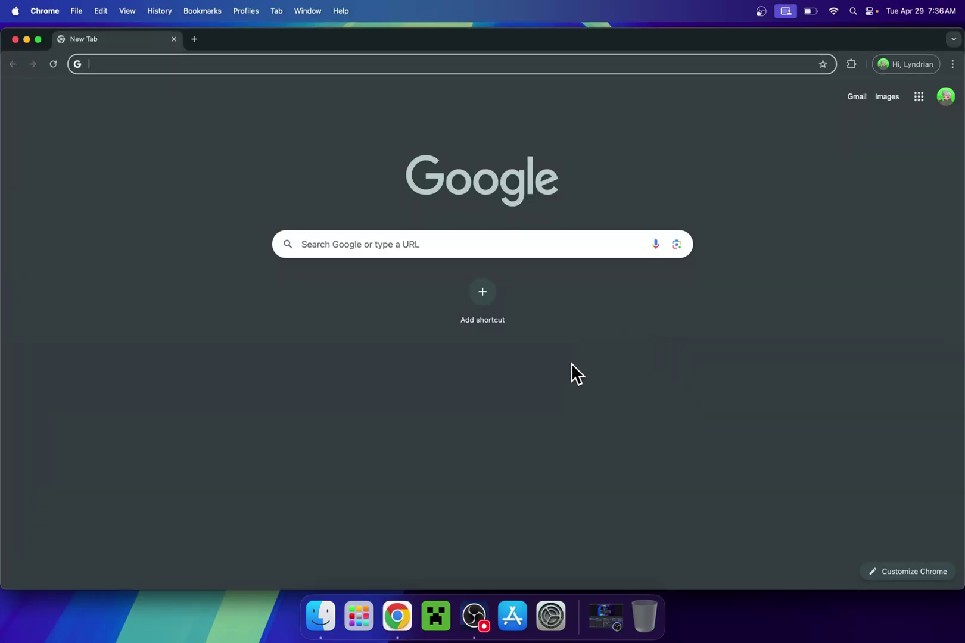
click(568, 243)
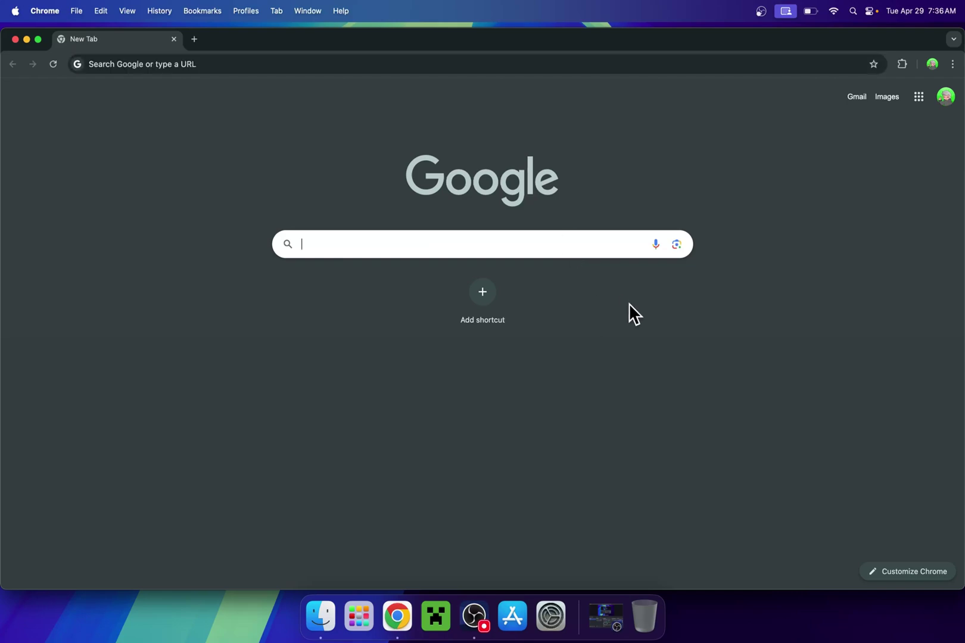
text(Xray Ultimate)
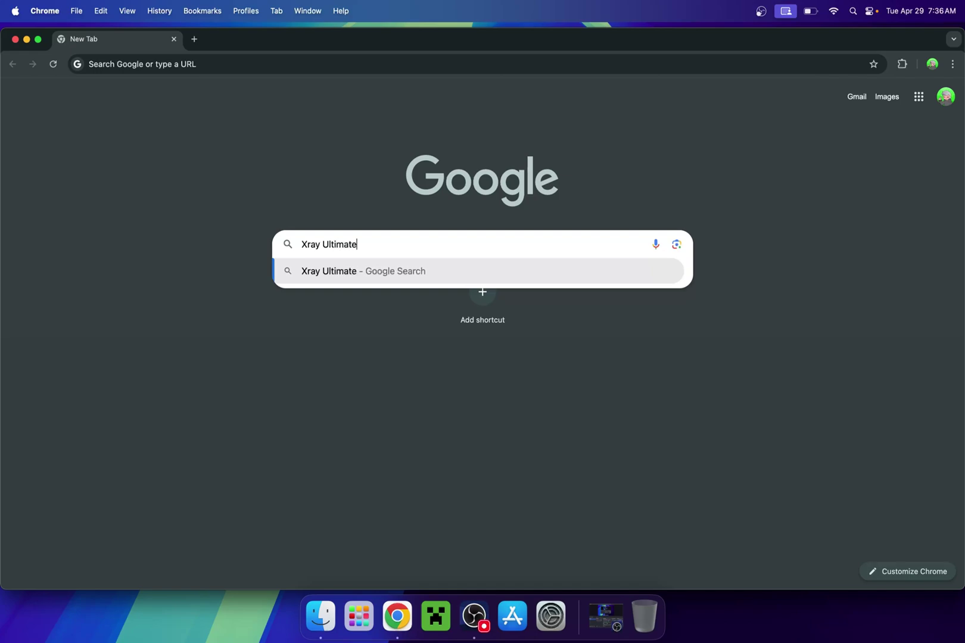
key(Return)
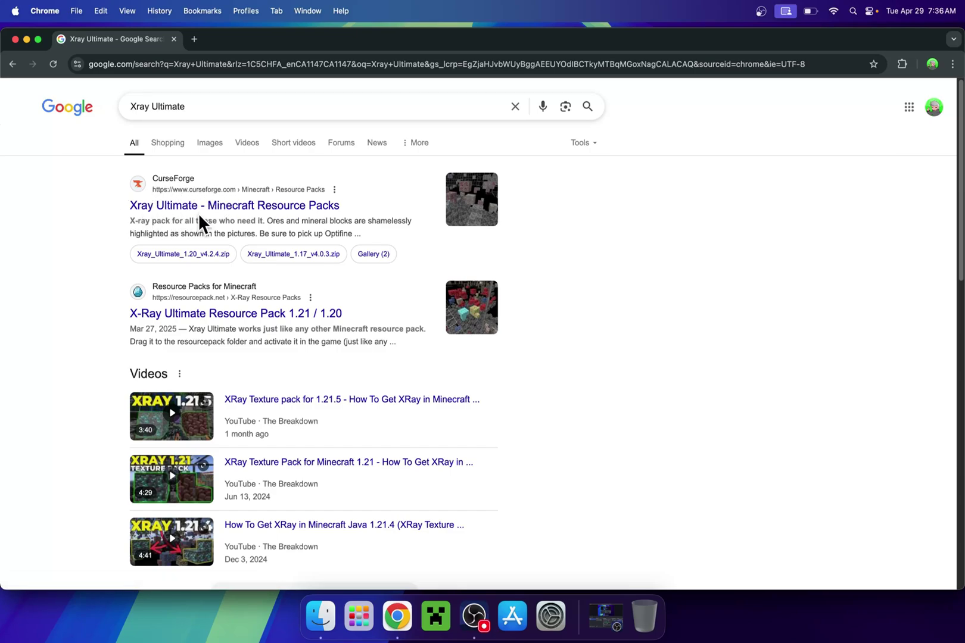
Open the CurseForge Xray Ultimate result and download Xray_Ultimate_1.21_v5.2.2.zip
click(201, 213)
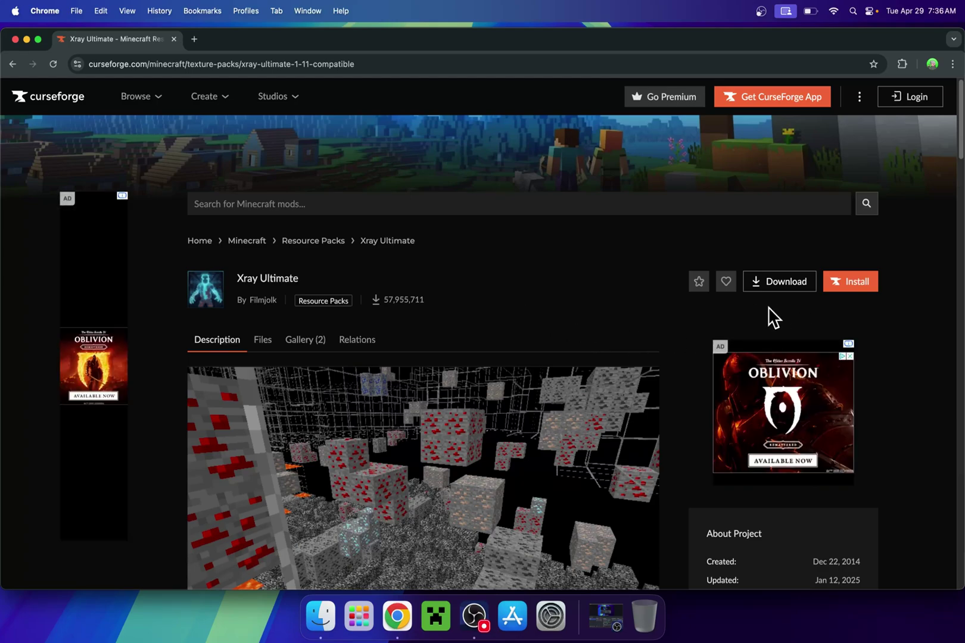
click(779, 287)
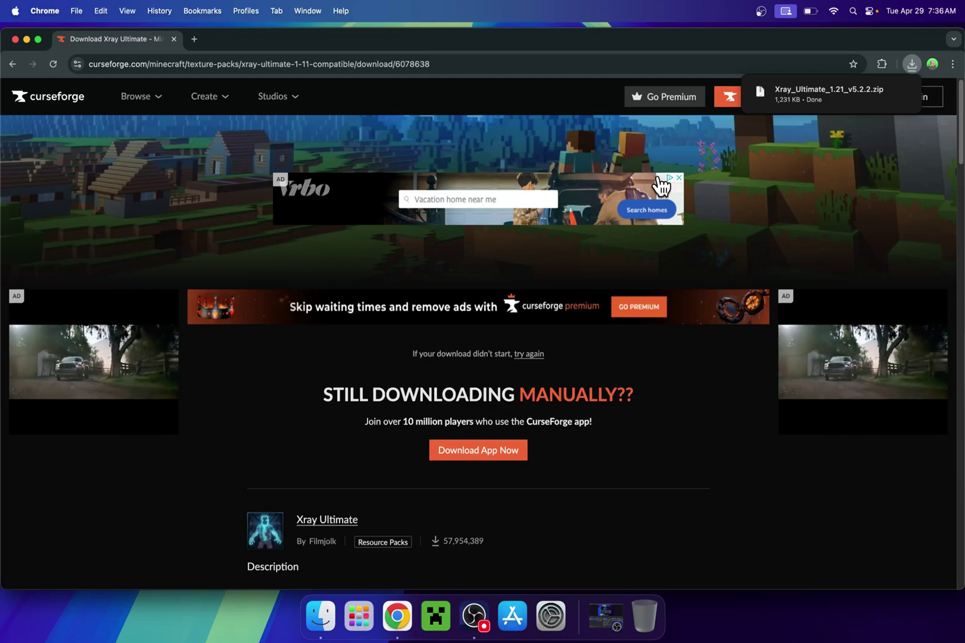
Close Chrome and launch Minecraft 1.21.5 on Latest release from the Minecraft Launcher
click(15, 40)
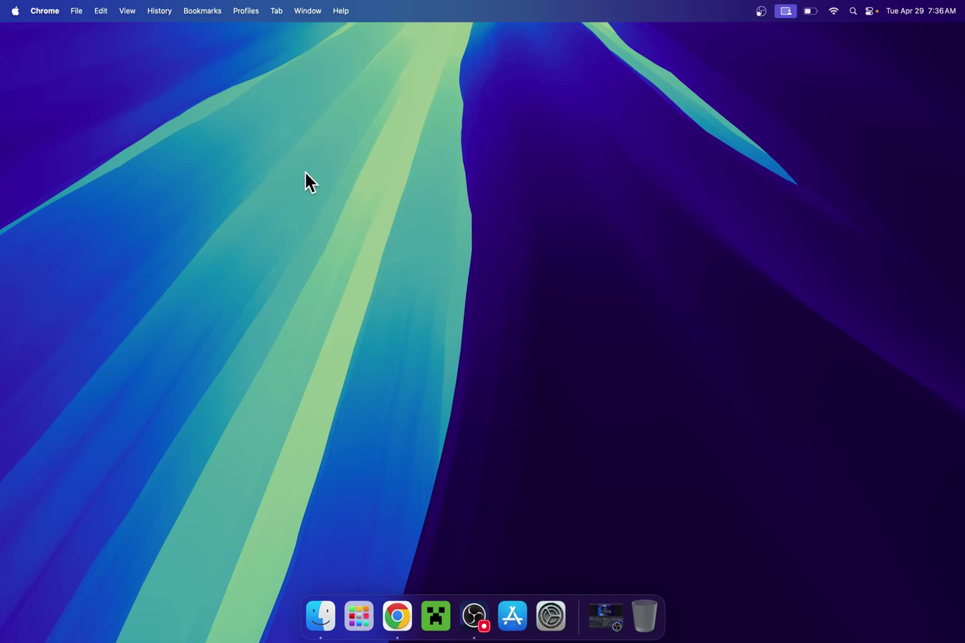
click(431, 608)
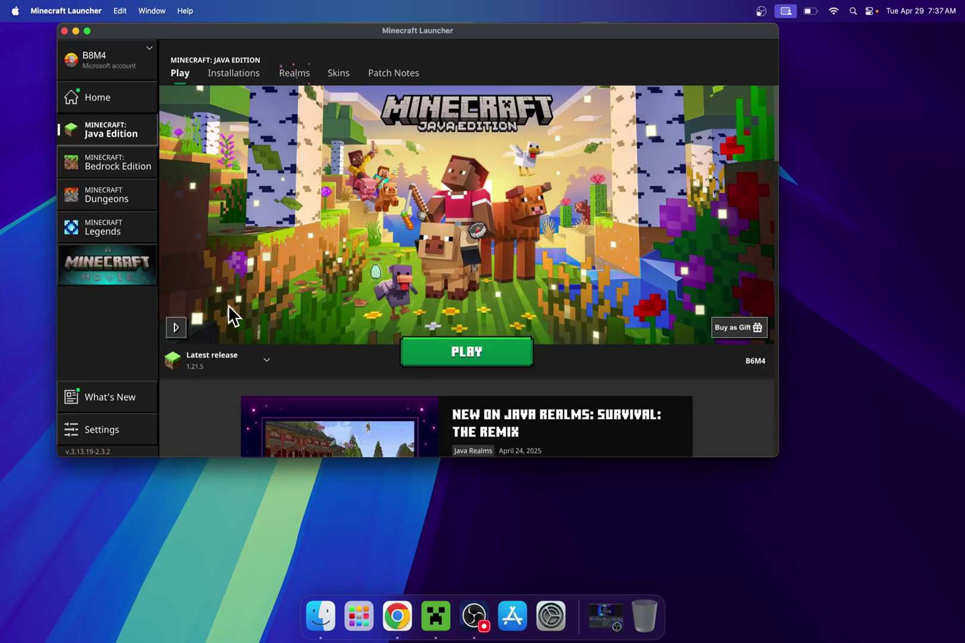
click(258, 365)
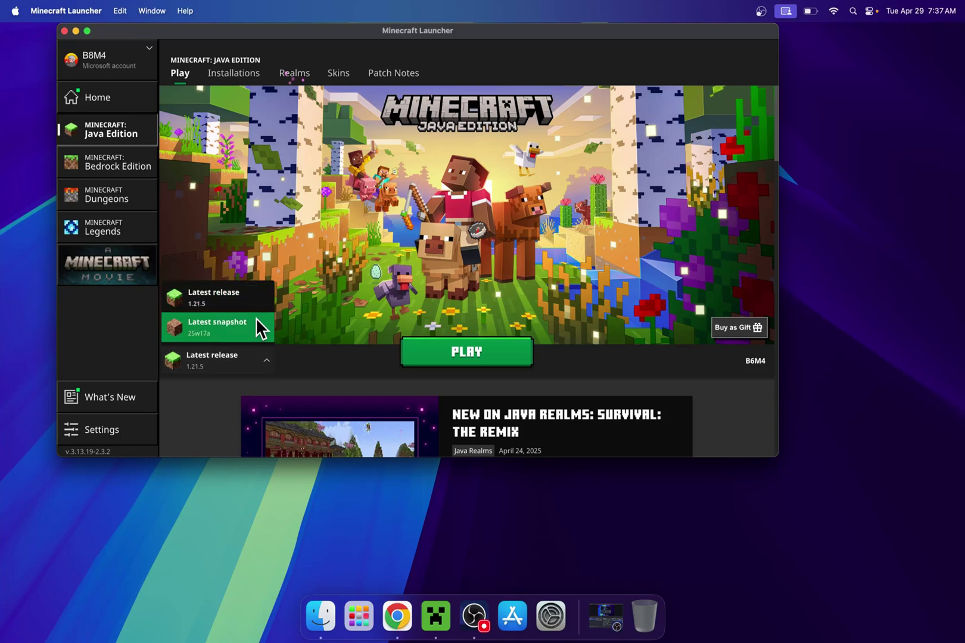
click(316, 283)
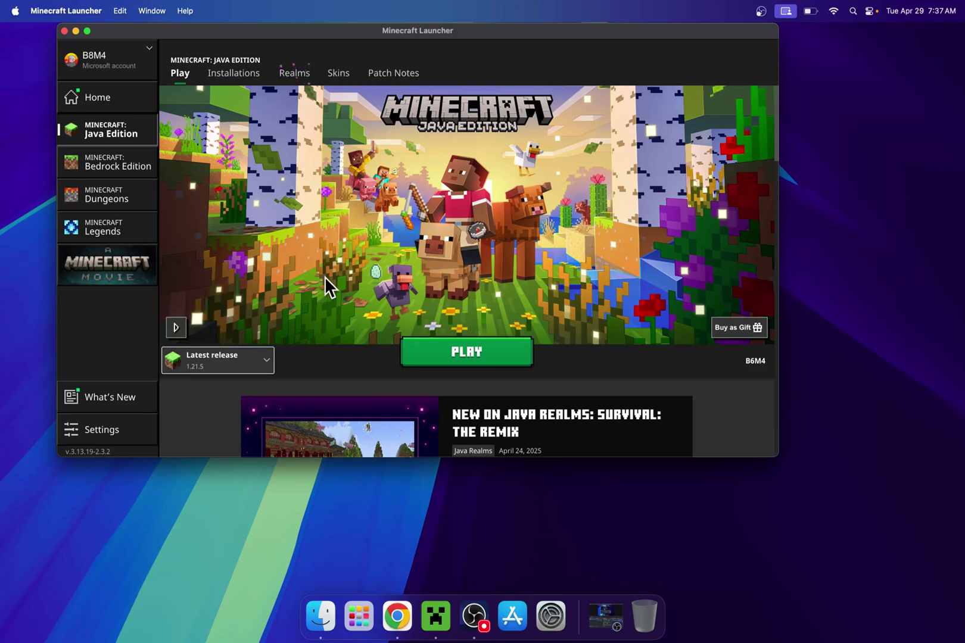
click(463, 353)
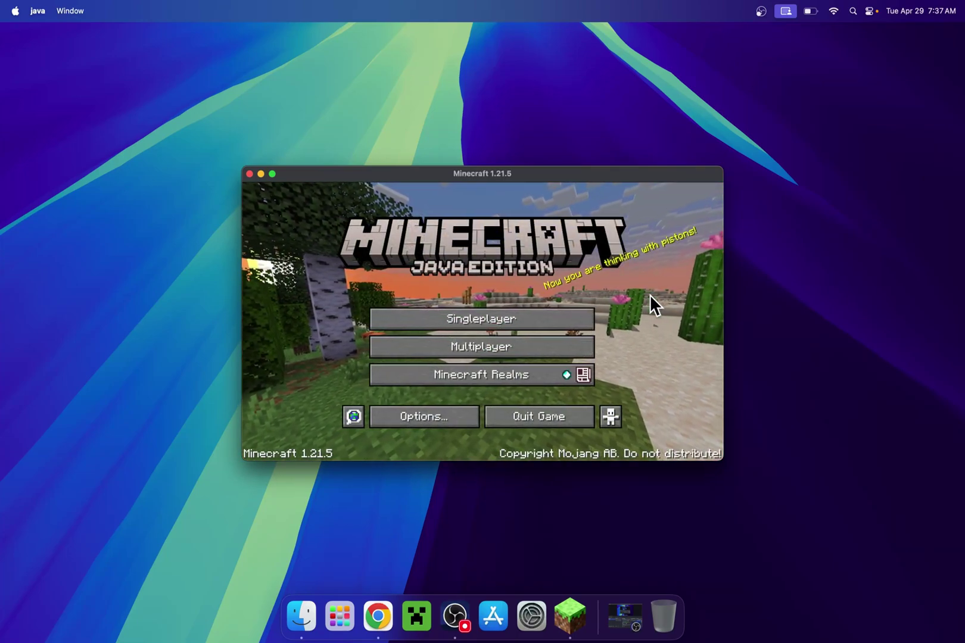
Enlarge the Minecraft window and open Options > Resource Packs
drag(722, 459, 961, 595)
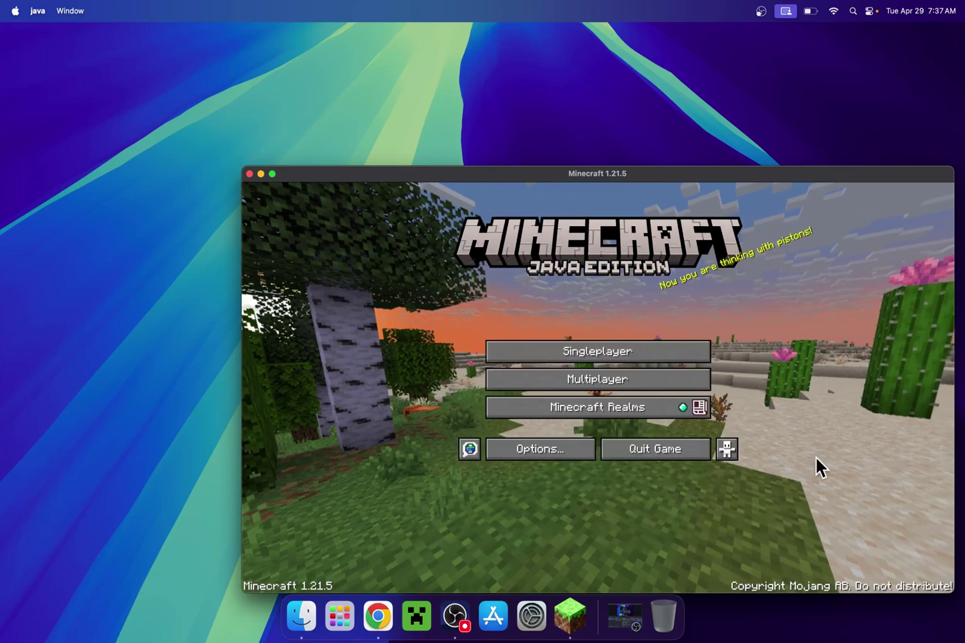
drag(685, 173, 607, 109)
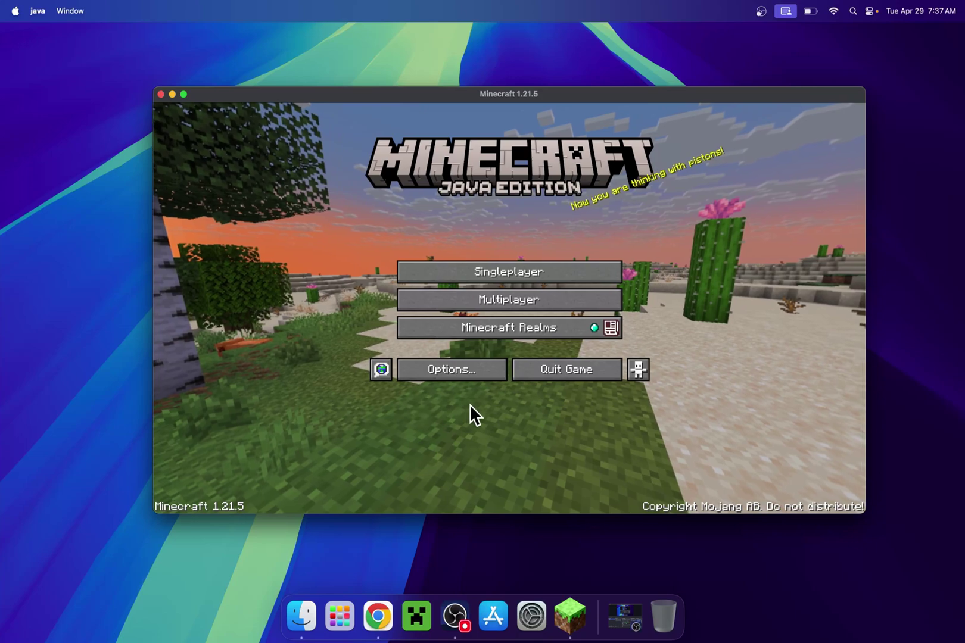
click(451, 370)
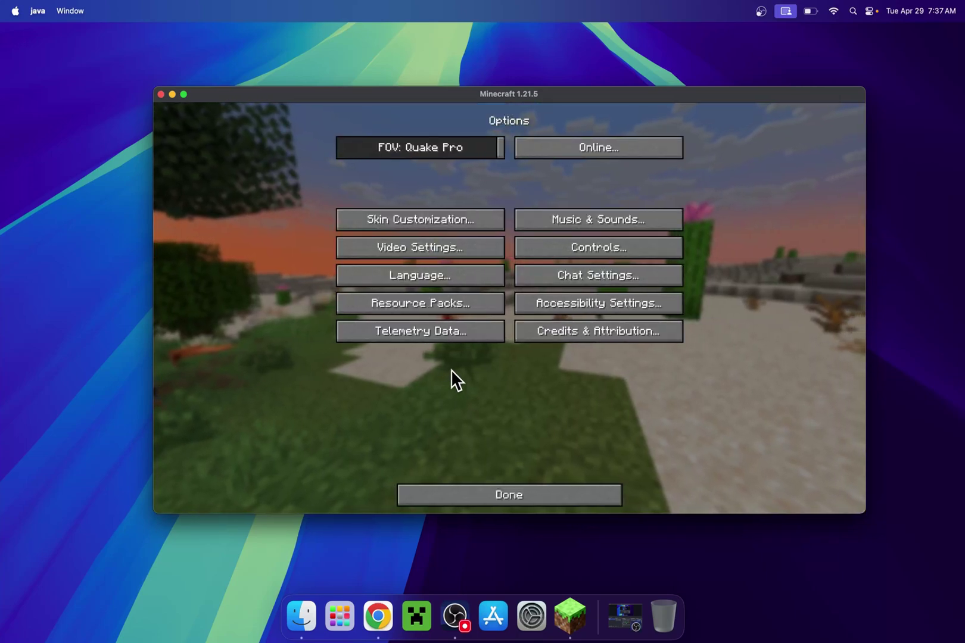
click(428, 303)
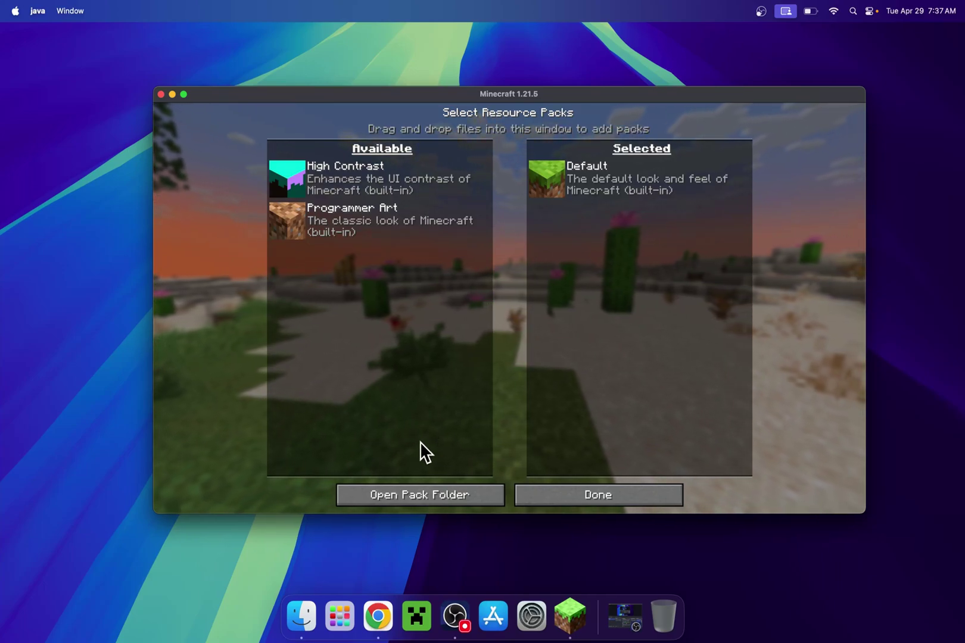
Open the resourcepacks folder, then copy Xray_Ultimate_1.21_v5.2.2.zip from Downloads
click(421, 497)
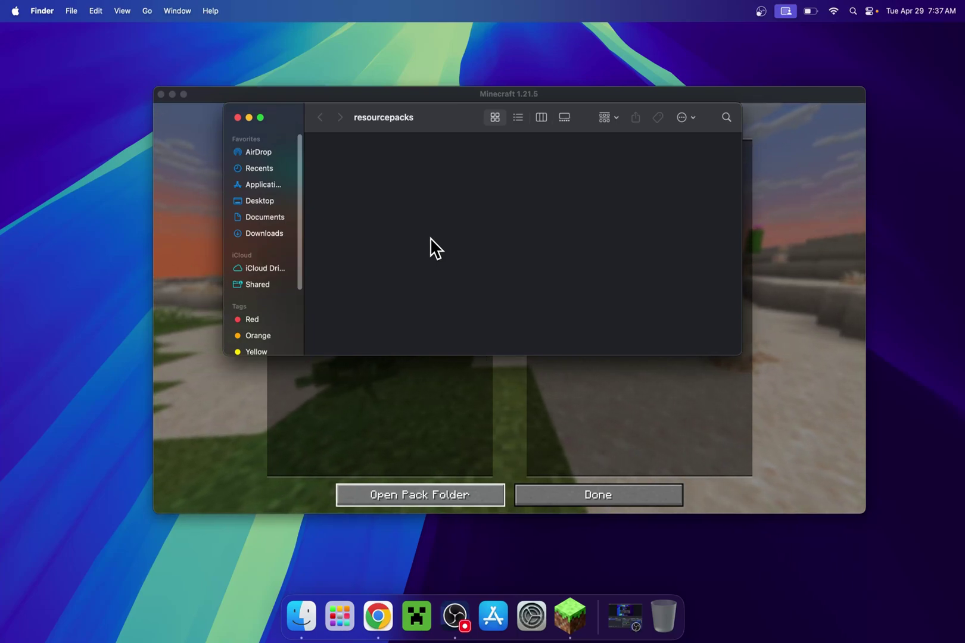
click(251, 236)
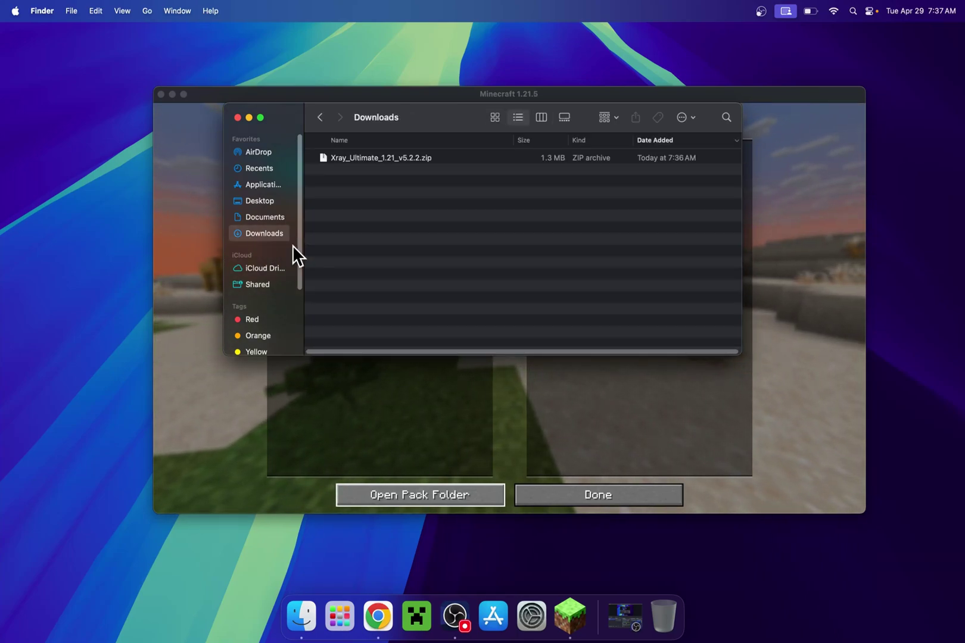
click(448, 160)
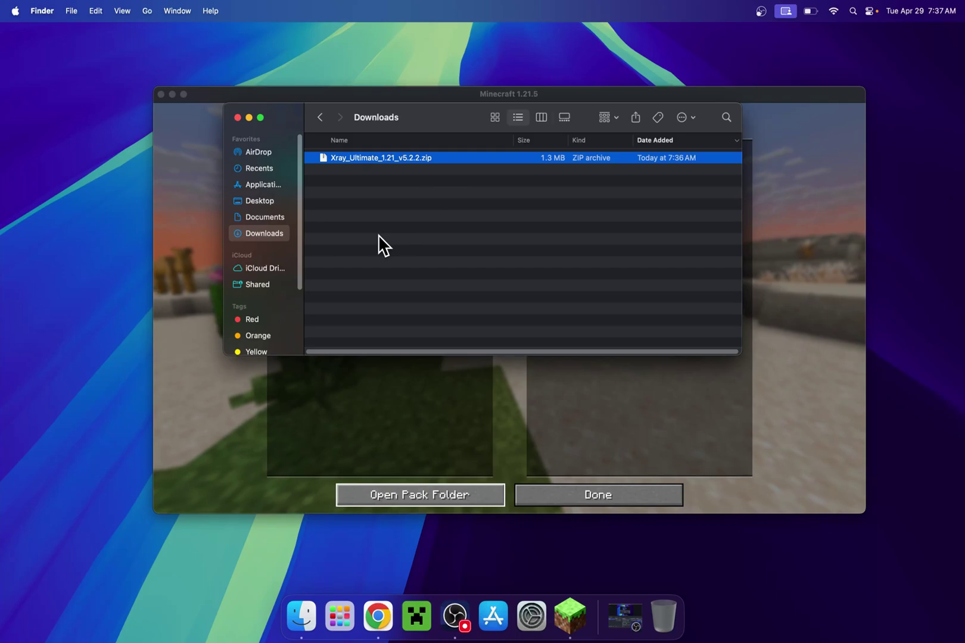
right_click(440, 162)
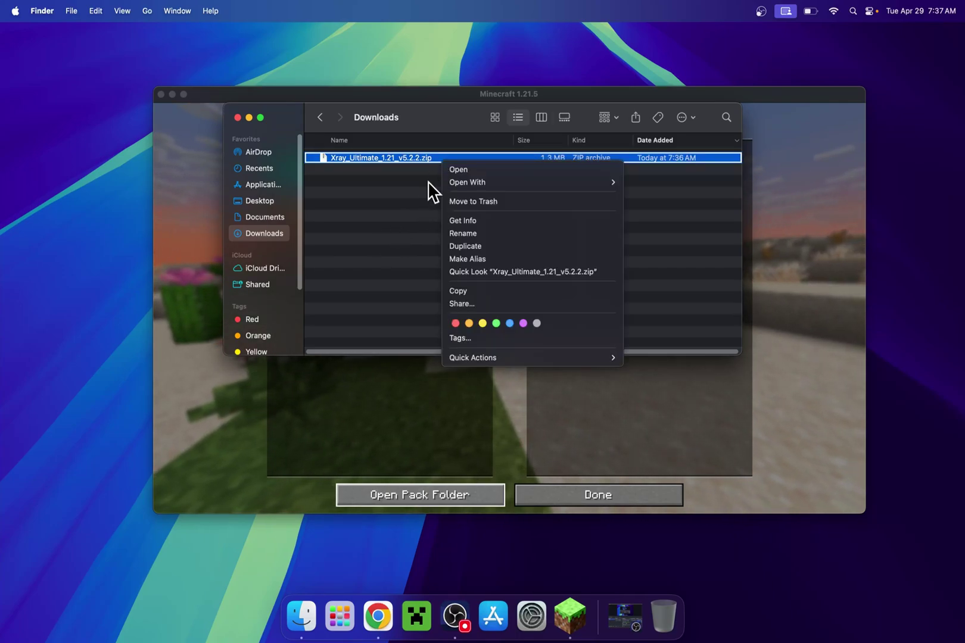
click(463, 291)
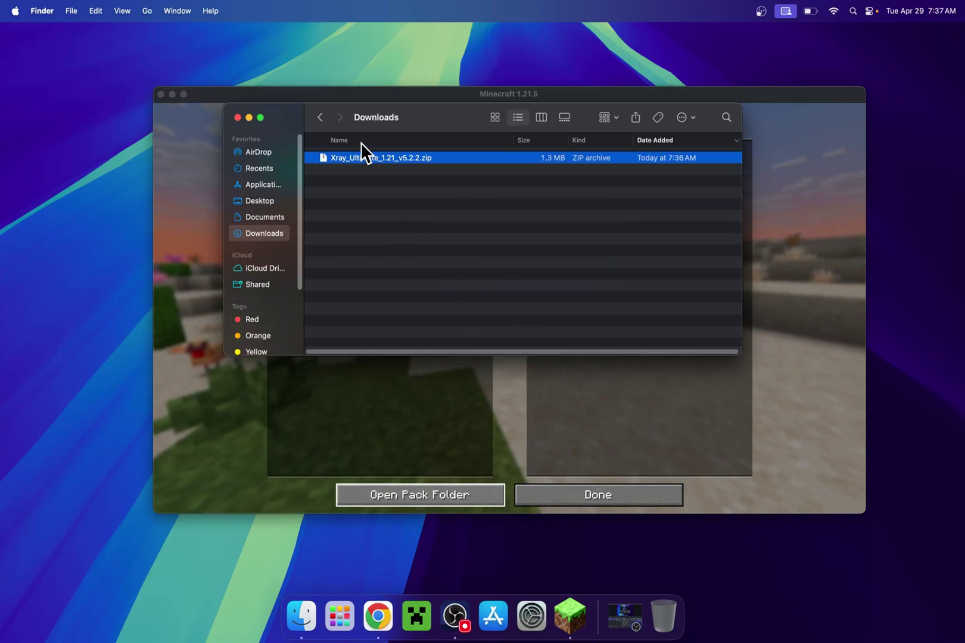
Paste the Xray zip into resourcepacks and move Finder aside to reveal Minecraft's pack list
click(321, 118)
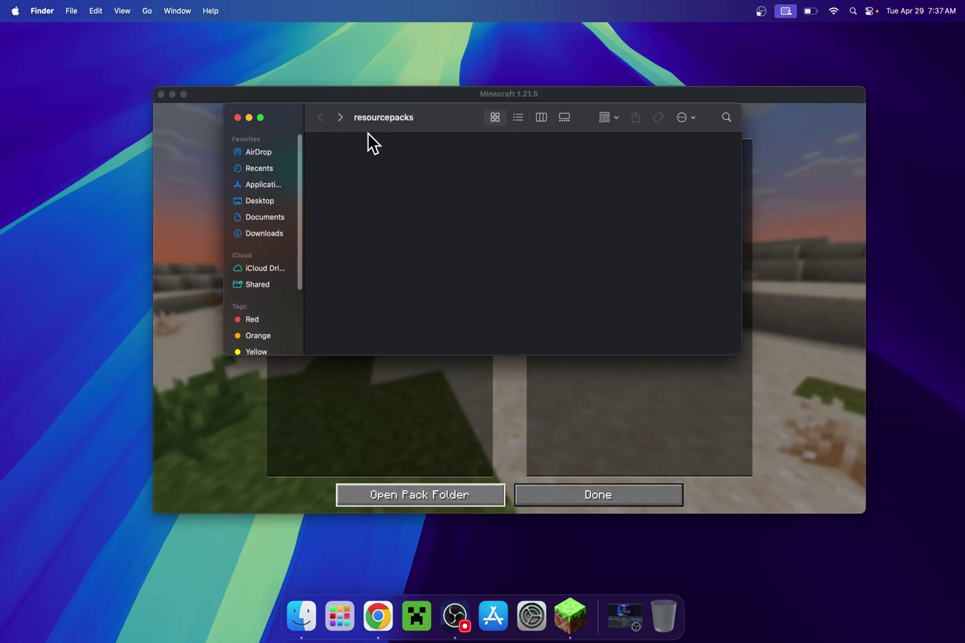
right_click(376, 153)
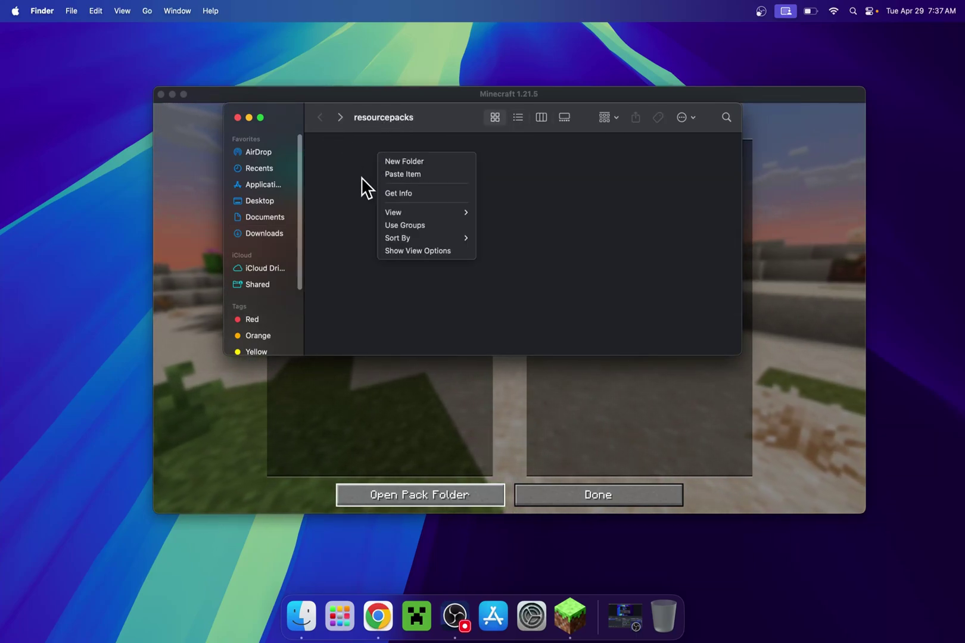
click(414, 174)
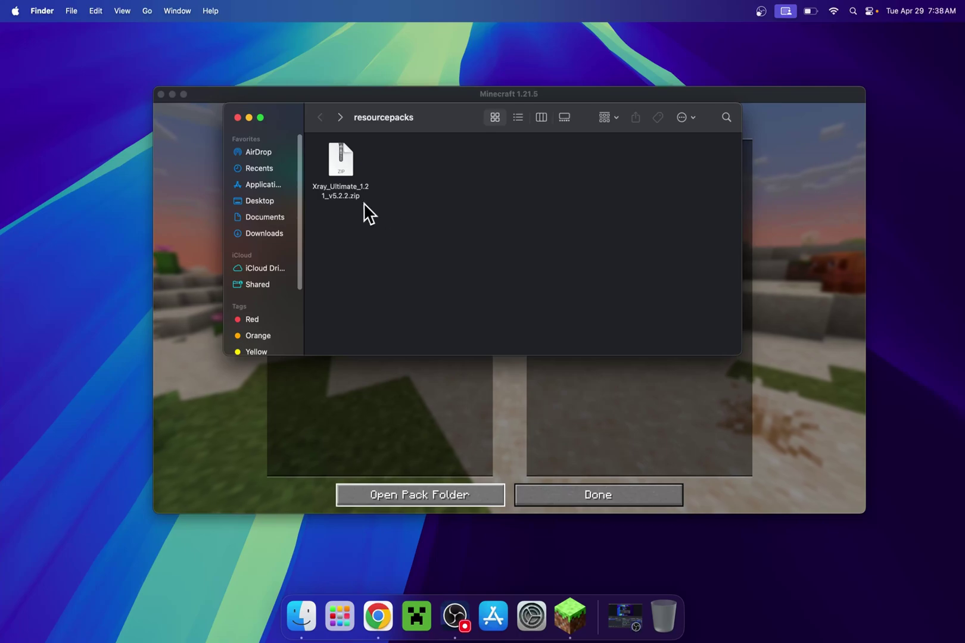
drag(439, 114, 595, 228)
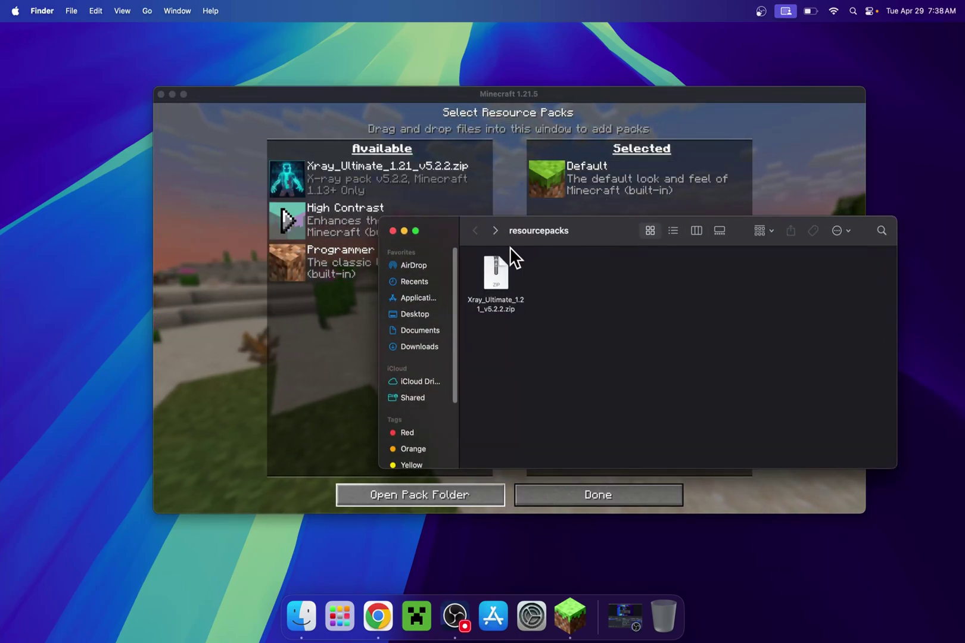
Hide Finder, close the pack and options screens, and load the Tutorials singleplayer world
click(404, 231)
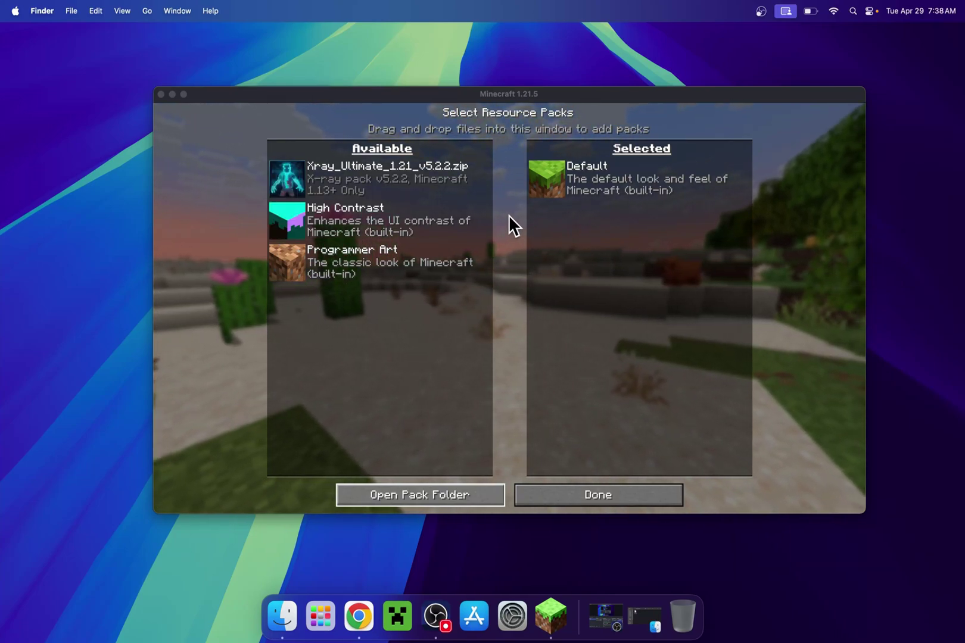
click(607, 490)
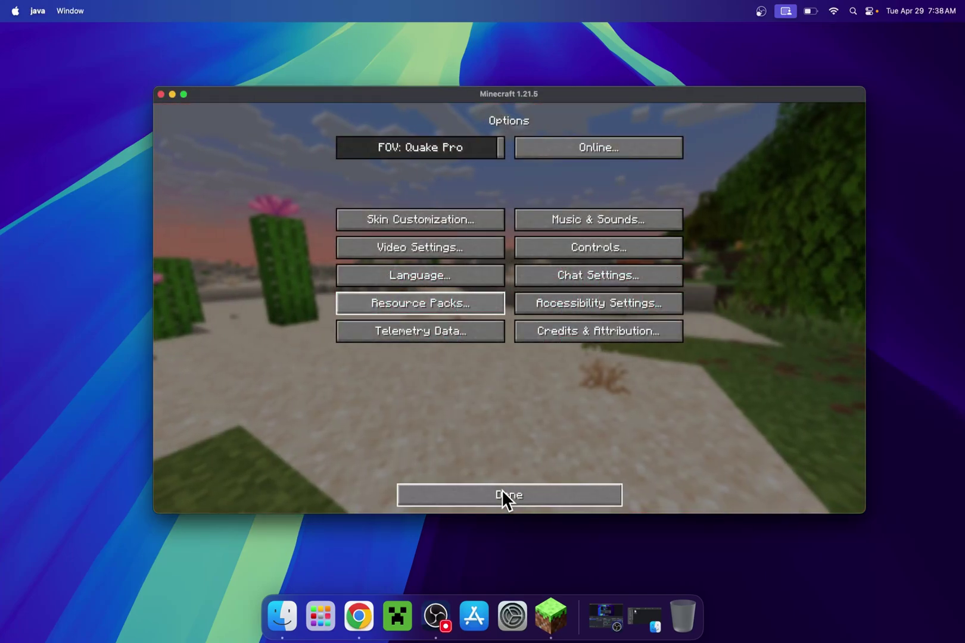
click(503, 494)
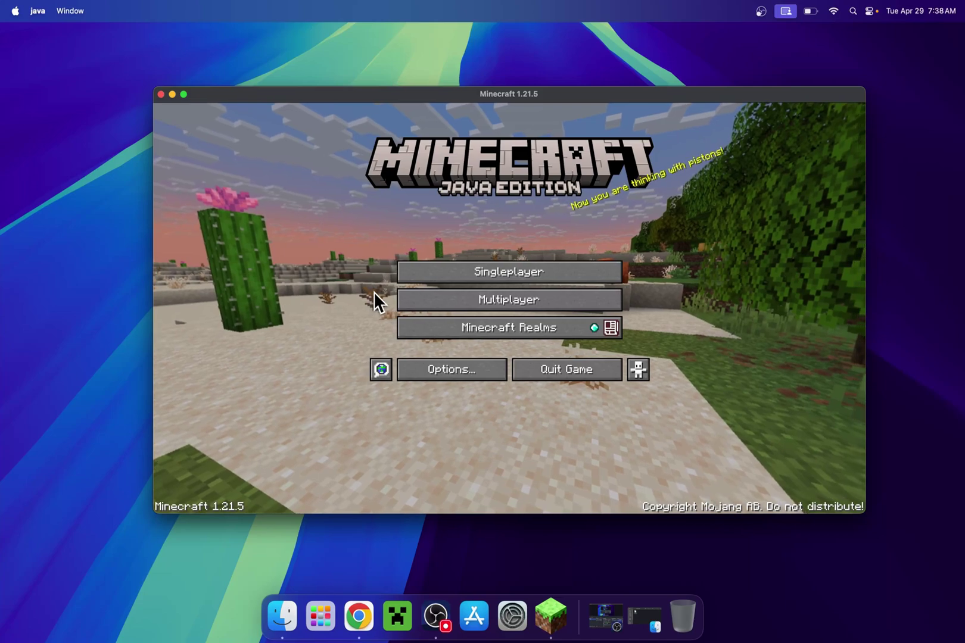
click(512, 273)
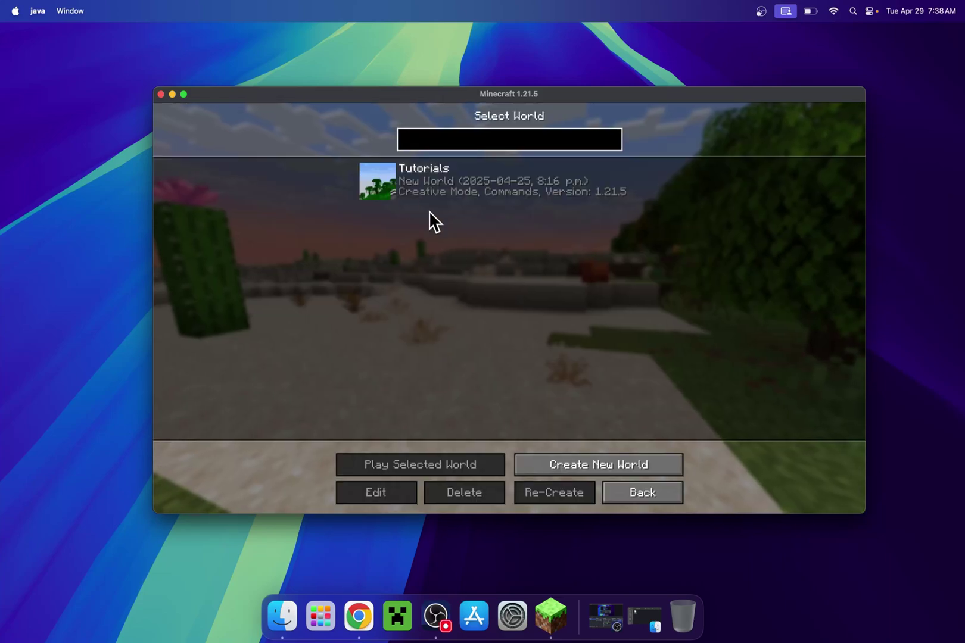
double_click(384, 184)
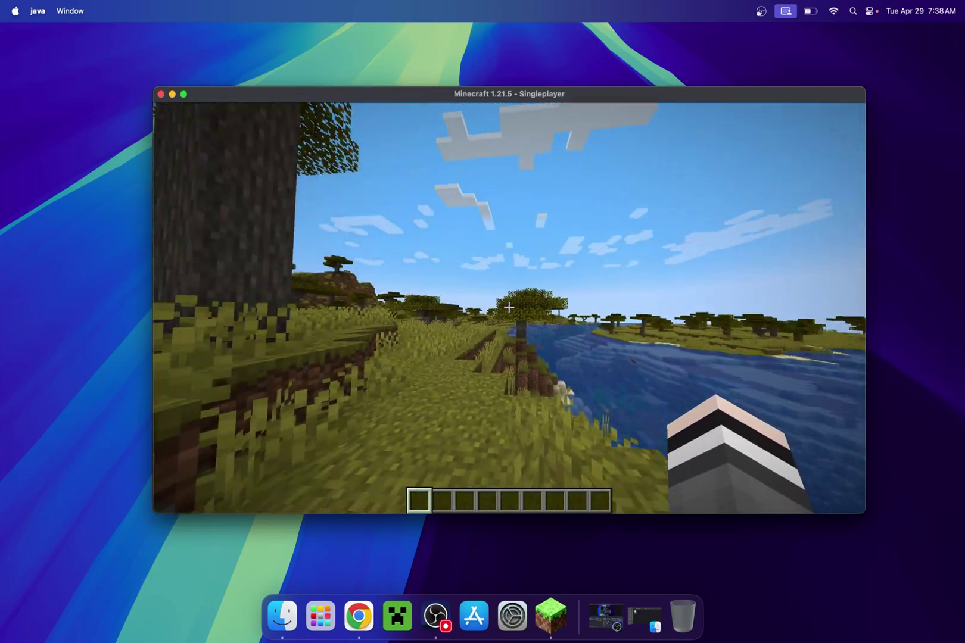
Pause the game, move Xray_Ultimate_1.21_v5.2.2.zip into Selected above Default, and apply
key(w)
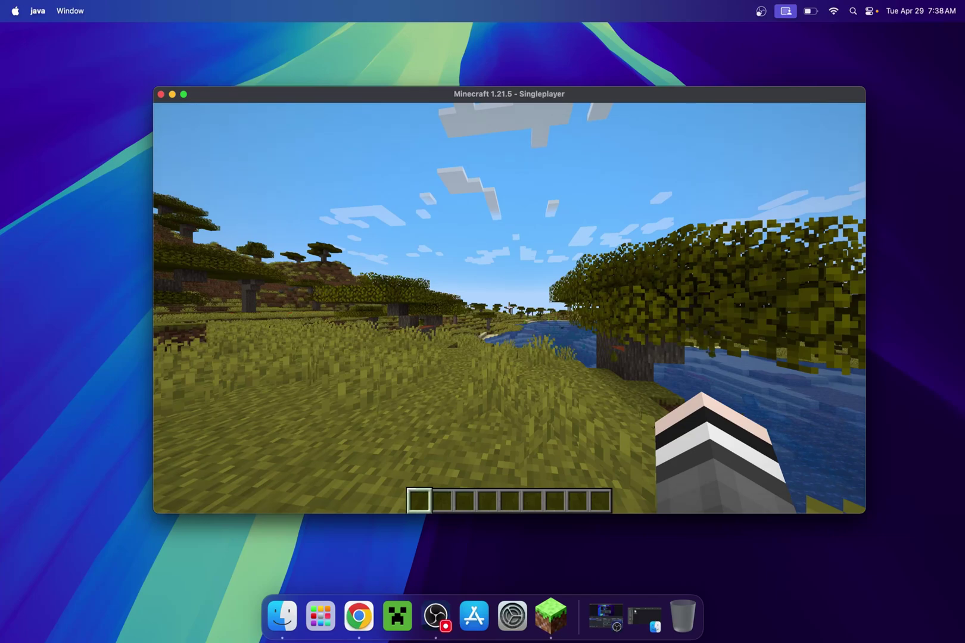
key(Escape)
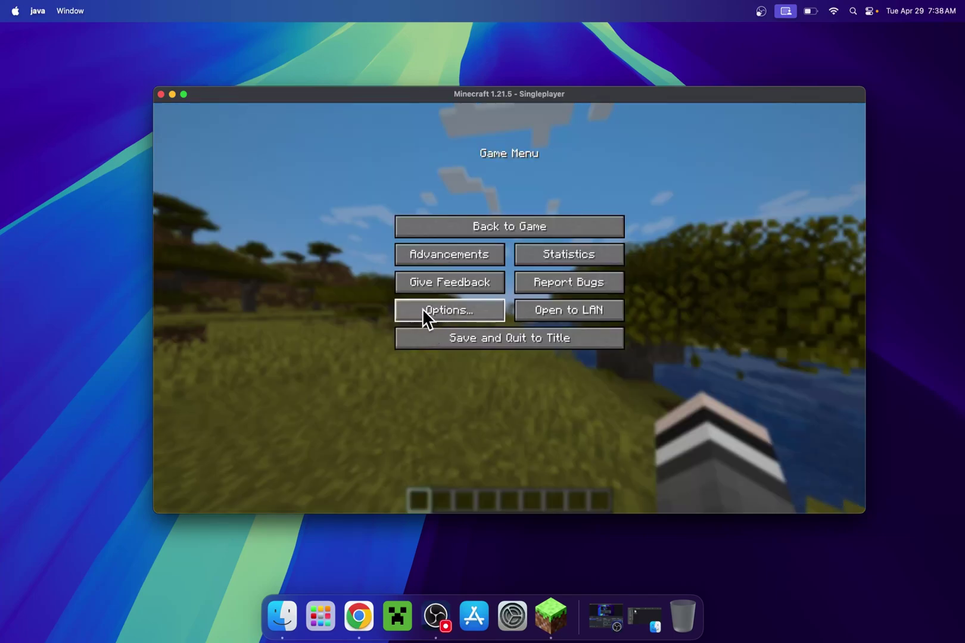
click(450, 318)
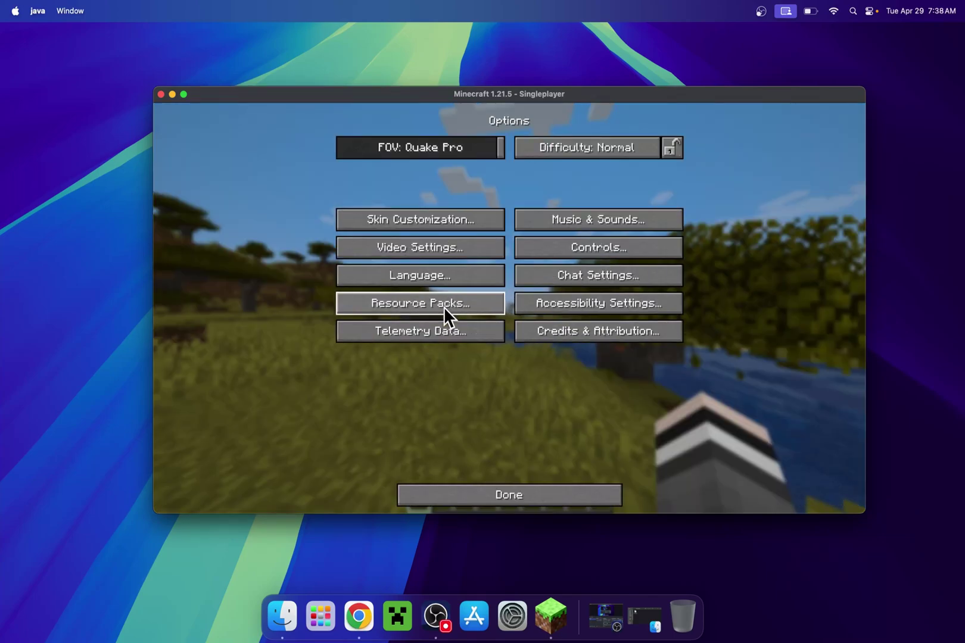
click(411, 303)
mouse_move(292, 176)
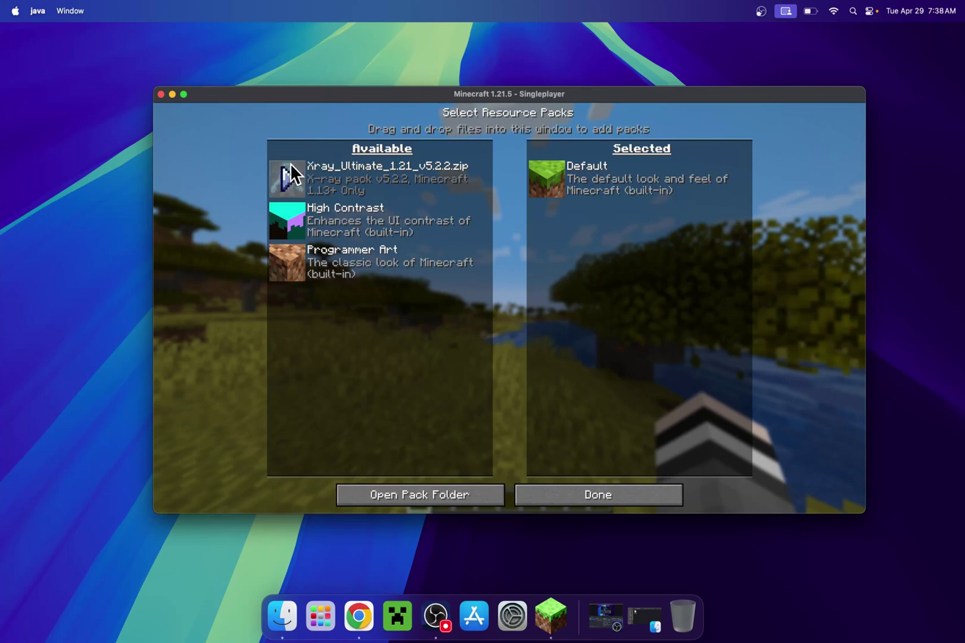
click(287, 177)
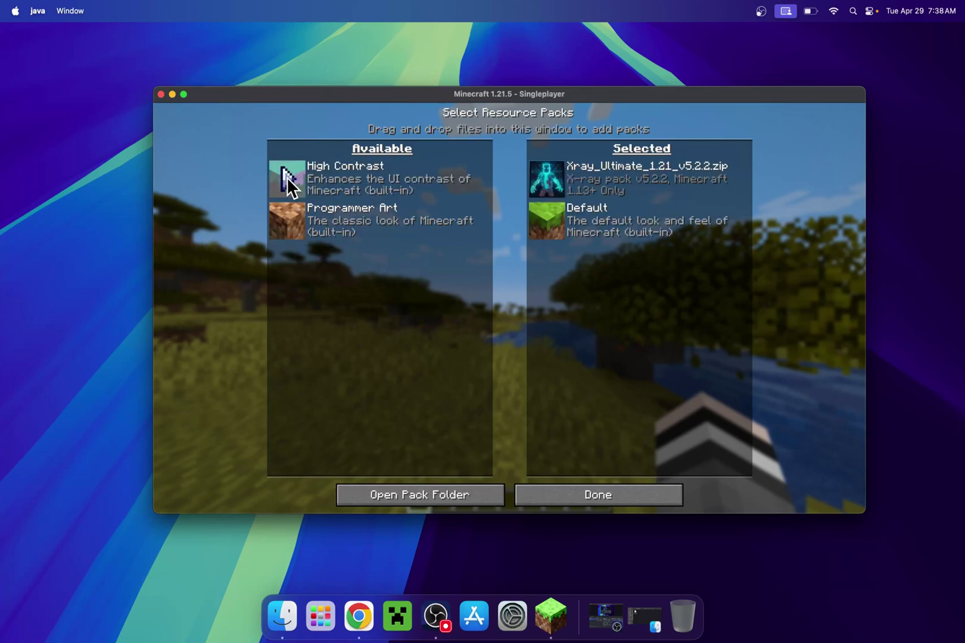
click(571, 502)
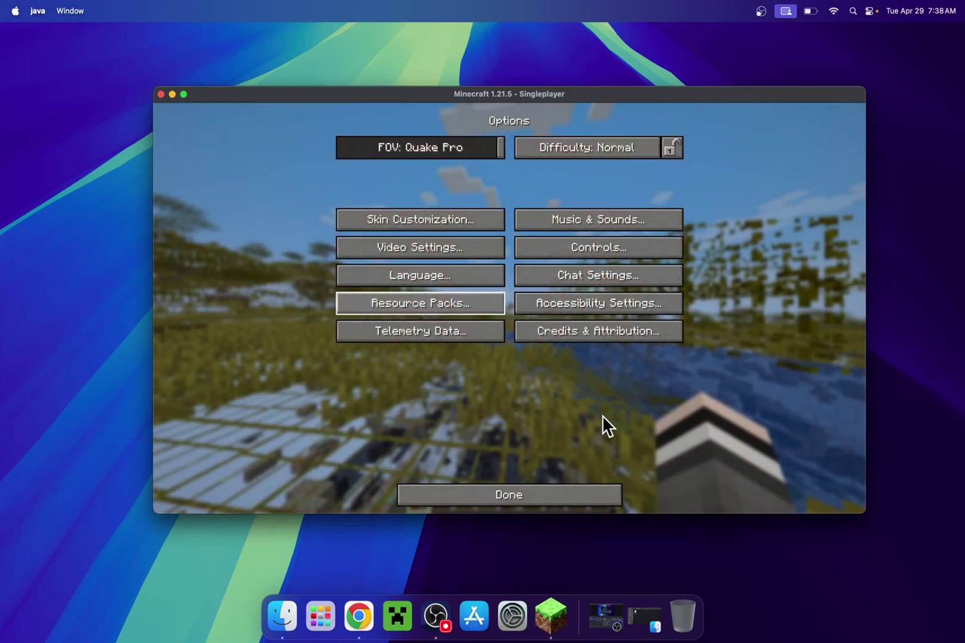
Resume the world, mine a block, pick Copper Ore into the hotbar and fly upward
click(511, 499)
click(492, 226)
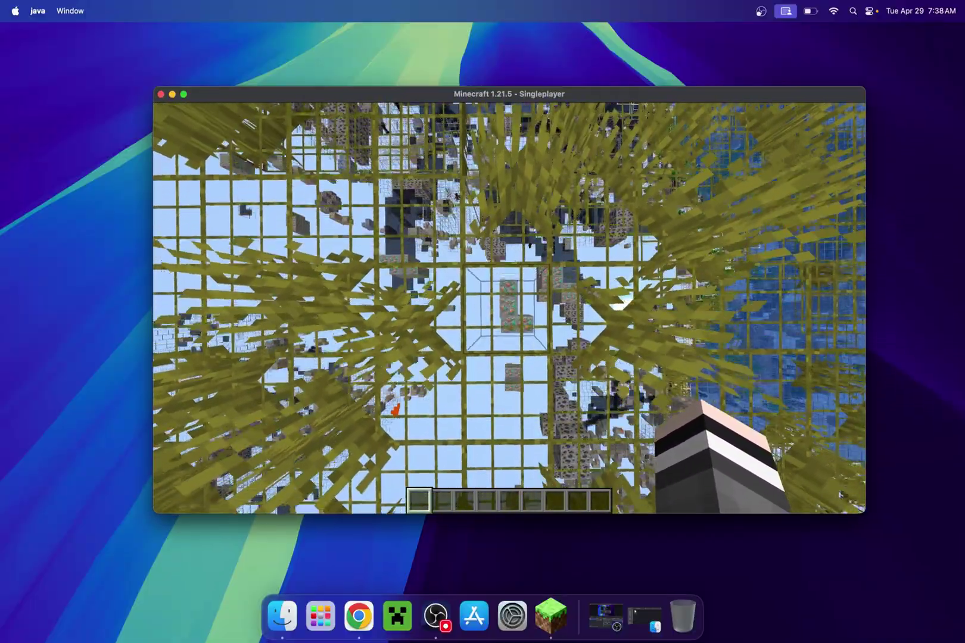
click(509, 307)
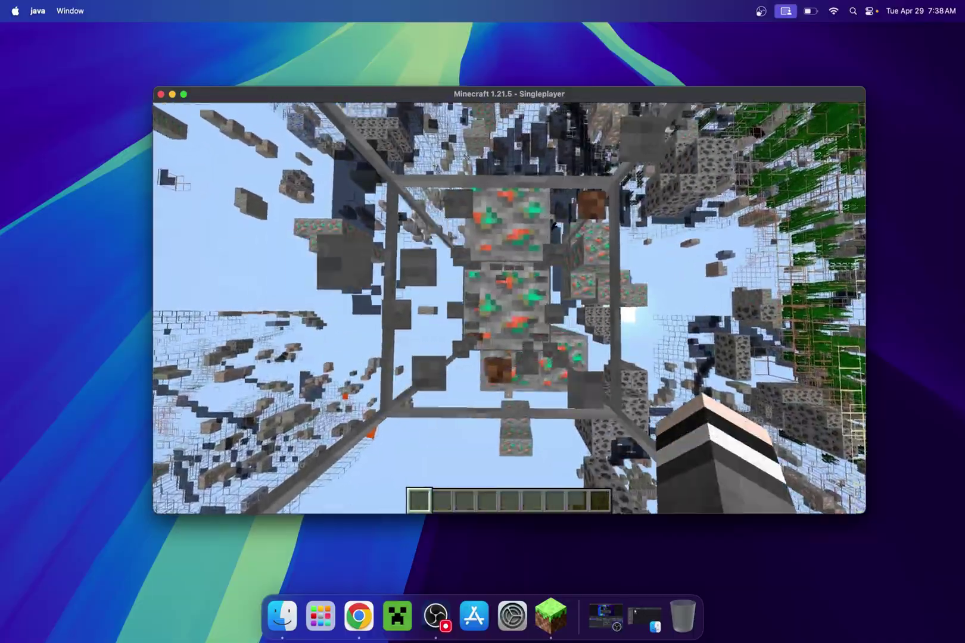
middle_click(509, 308)
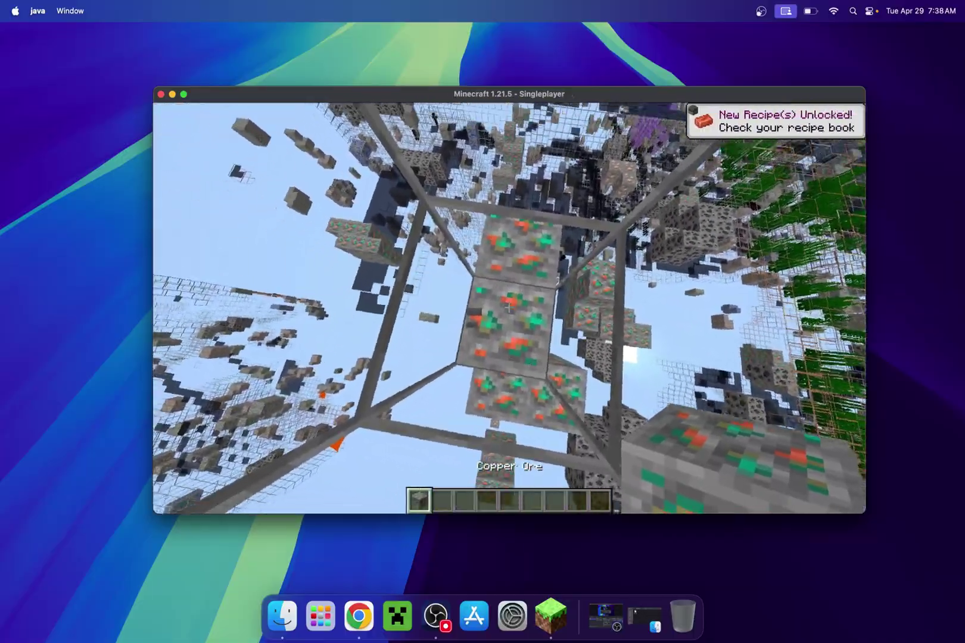
key(space)
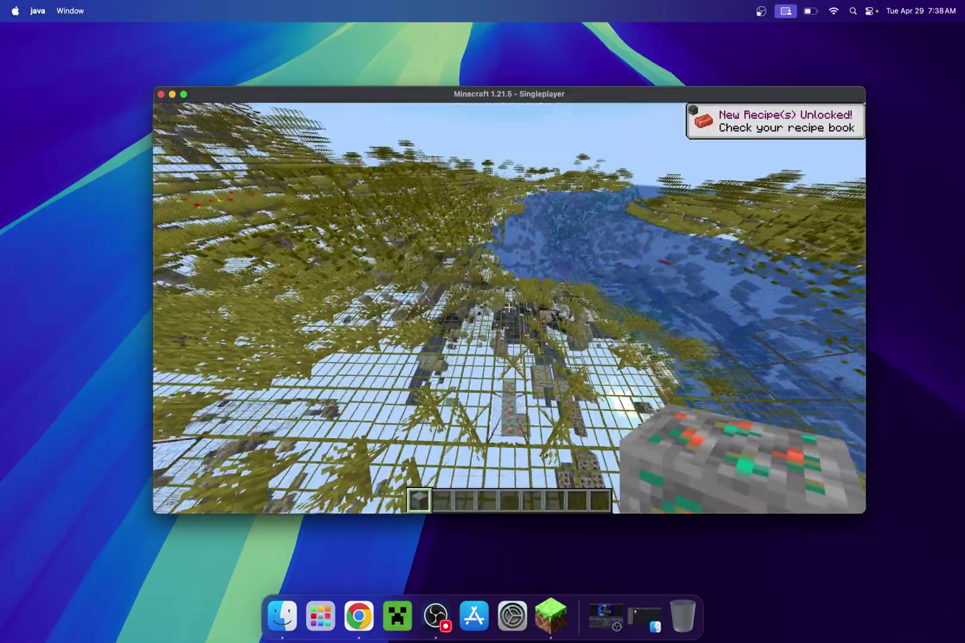
Run /time set midnight to make it 18000, then select hotbar slot 8
text(/time set midnight)
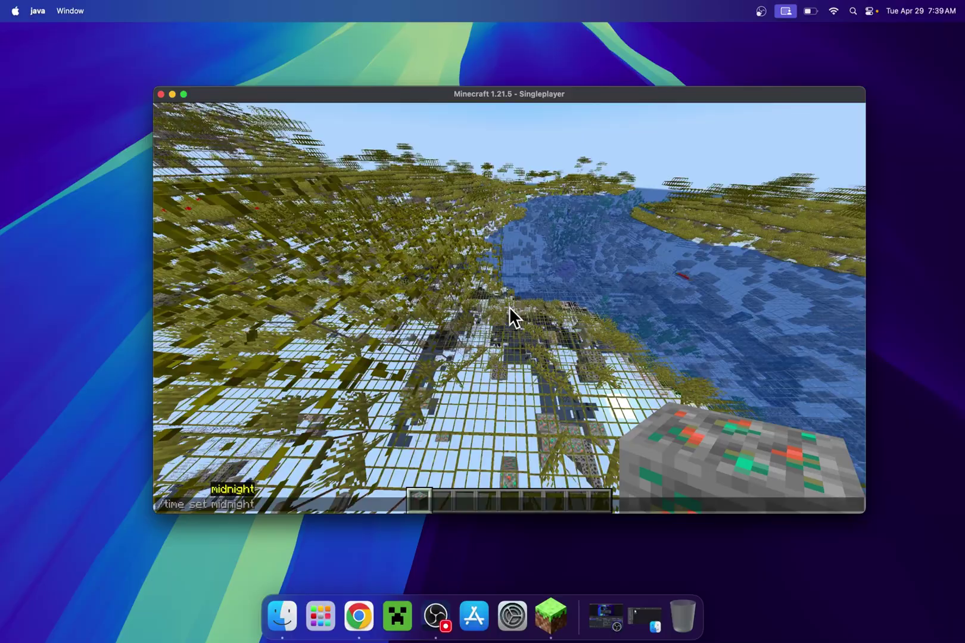
key(Tab)
key(Return)
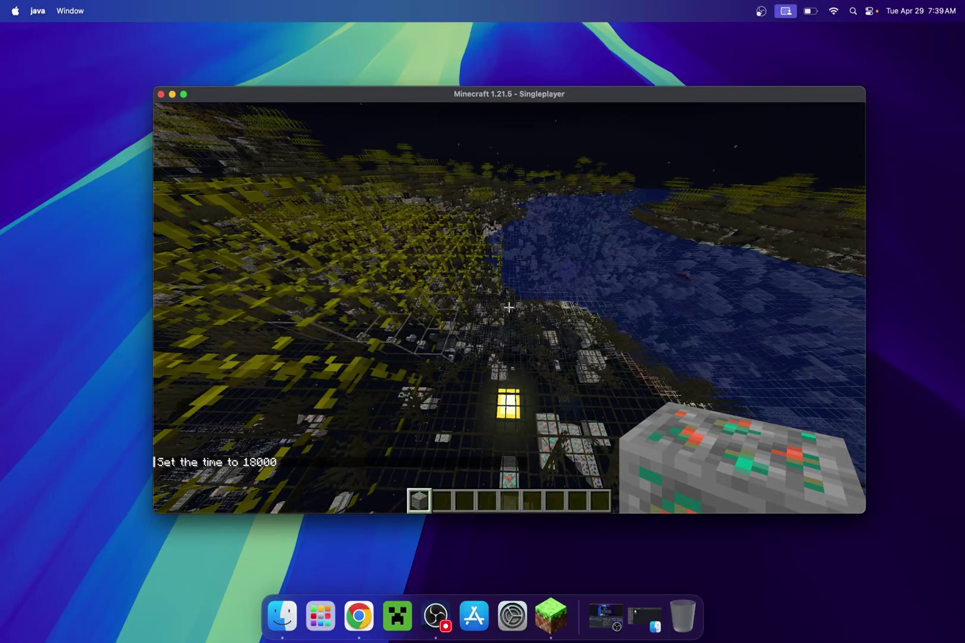
mouse_move(508, 308)
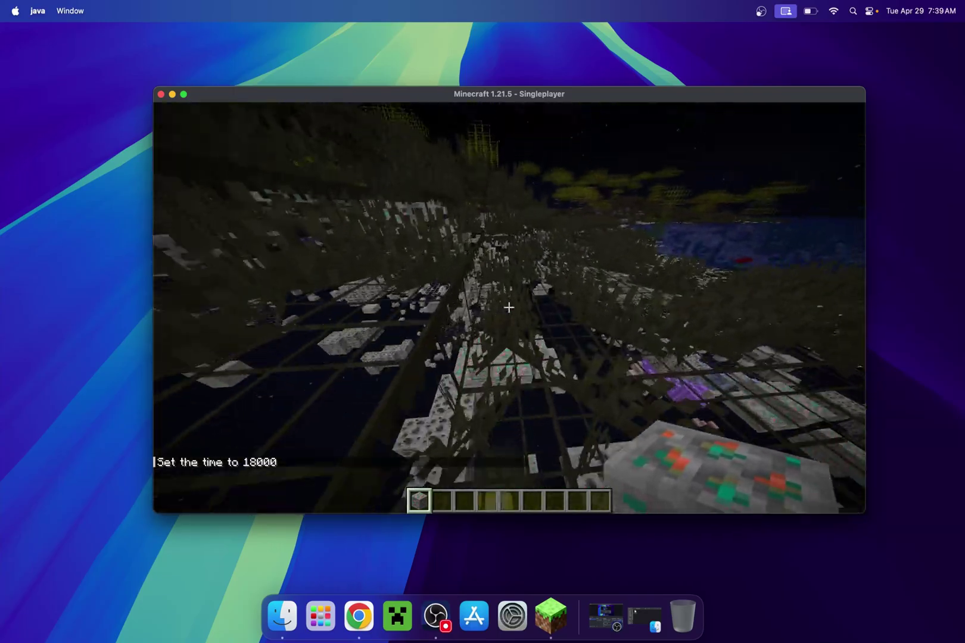
key(8)
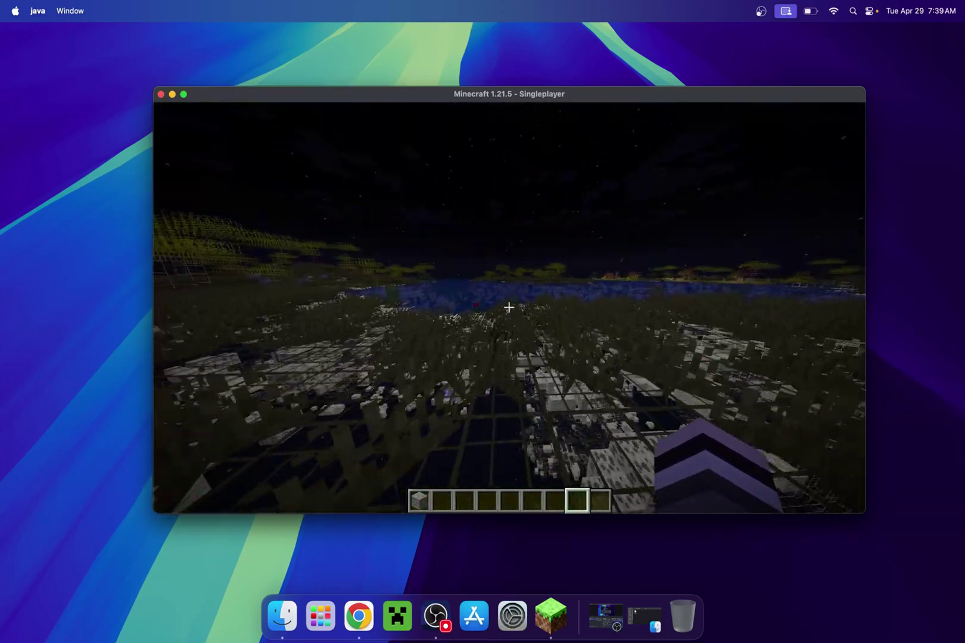